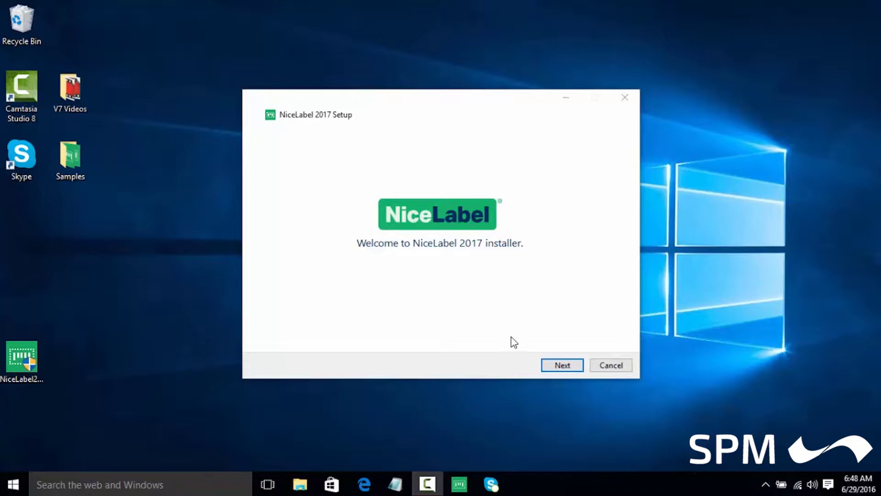
# Advance past the installer welcome page and accept the license agreement
pyautogui.click(575, 365)
pyautogui.click(296, 345)
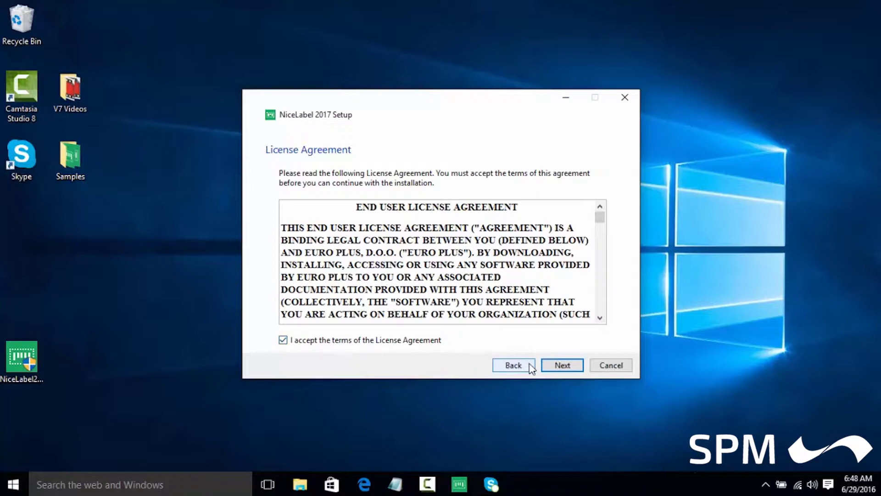
pyautogui.click(558, 371)
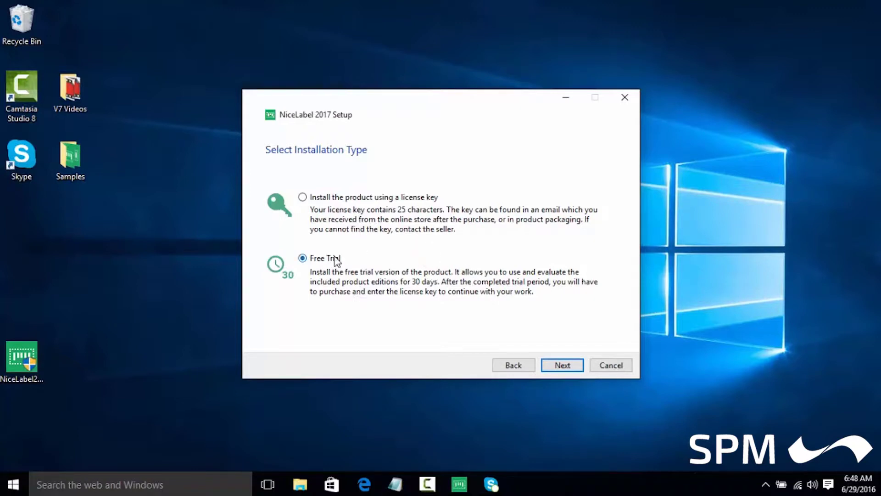
# Choose the Free Trial with default options, supply the service password and reach ready-to-install
pyautogui.click(555, 367)
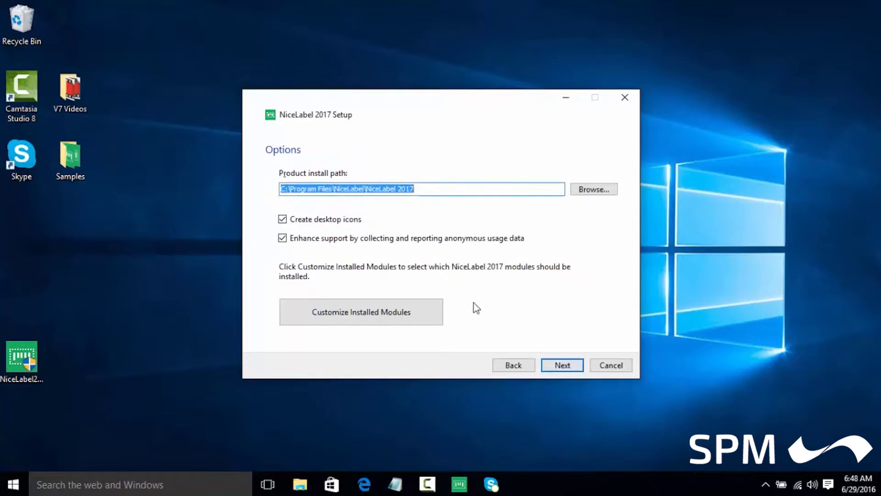
pyautogui.click(546, 363)
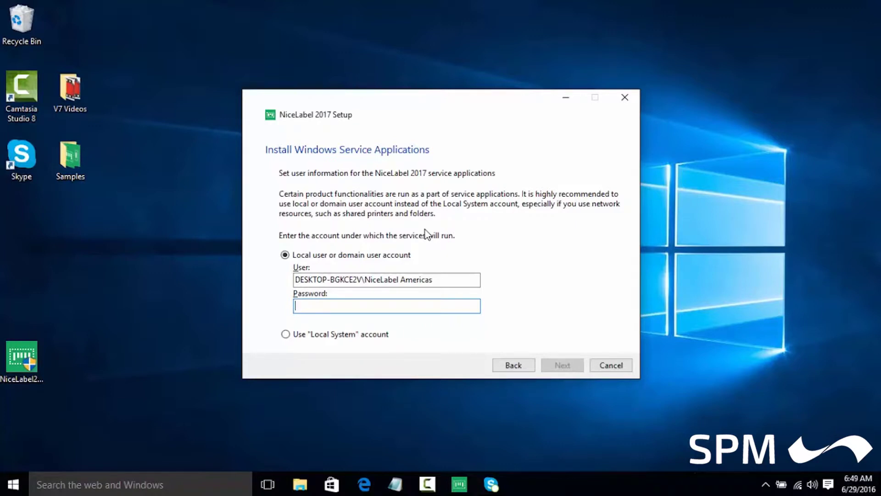
pyautogui.write('•••')
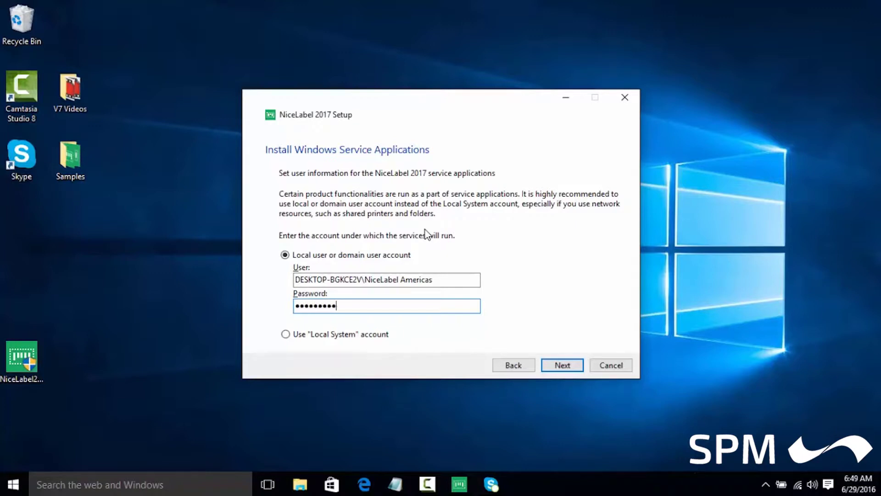
pyautogui.click(561, 366)
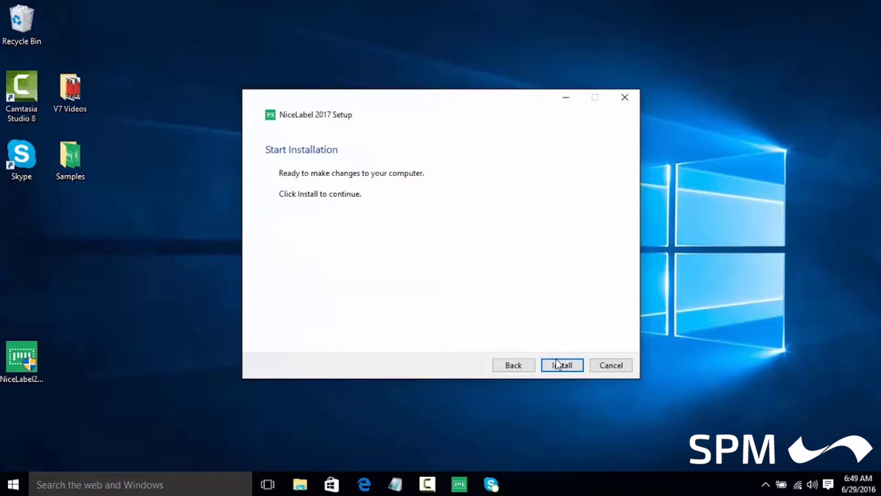
# Install NiceLabel 2017 and wait until setup reports success
pyautogui.click(562, 365)
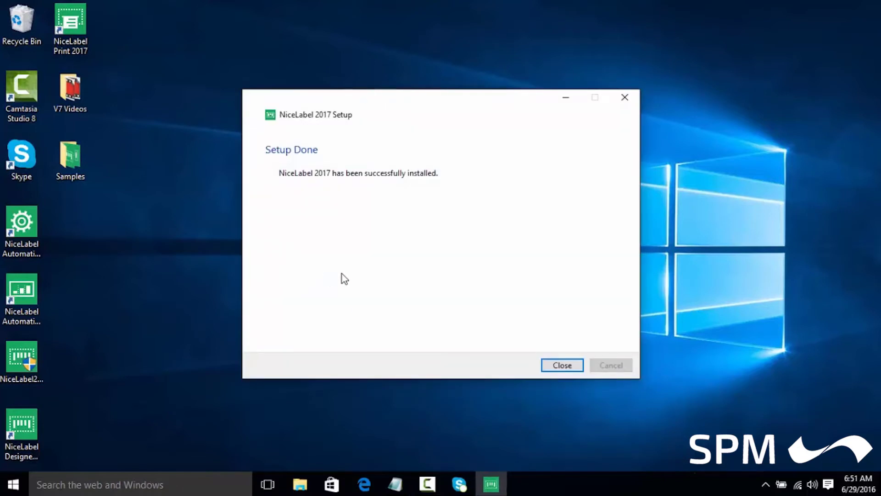
# Close the installer, launch NiceLabel Designer and continue the 30-day trial at Express level
pyautogui.click(562, 365)
pyautogui.doubleClick(24, 435)
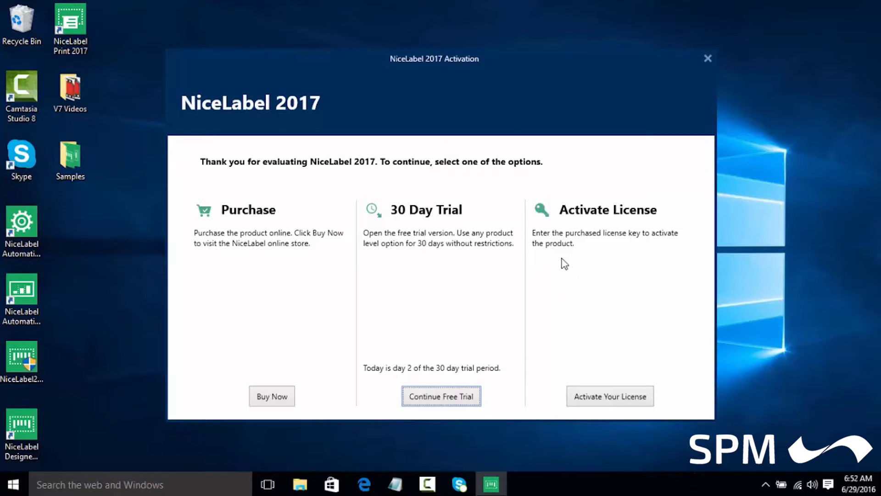
pyautogui.click(416, 396)
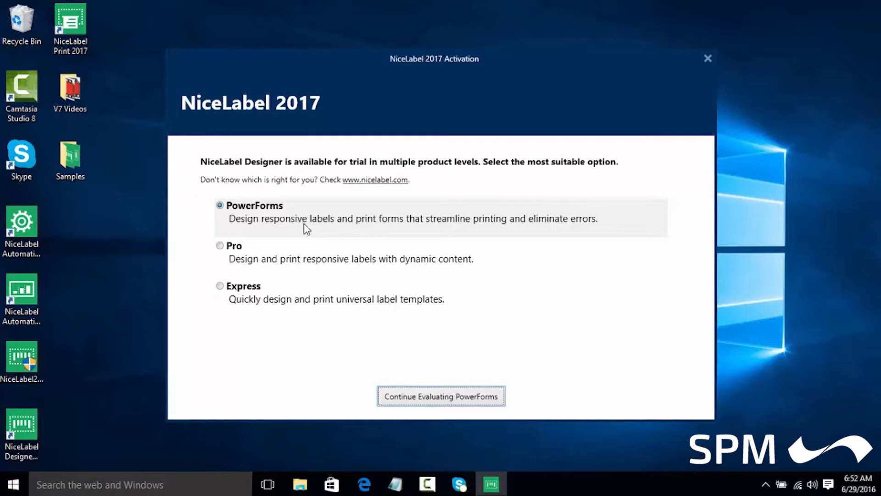
pyautogui.click(310, 299)
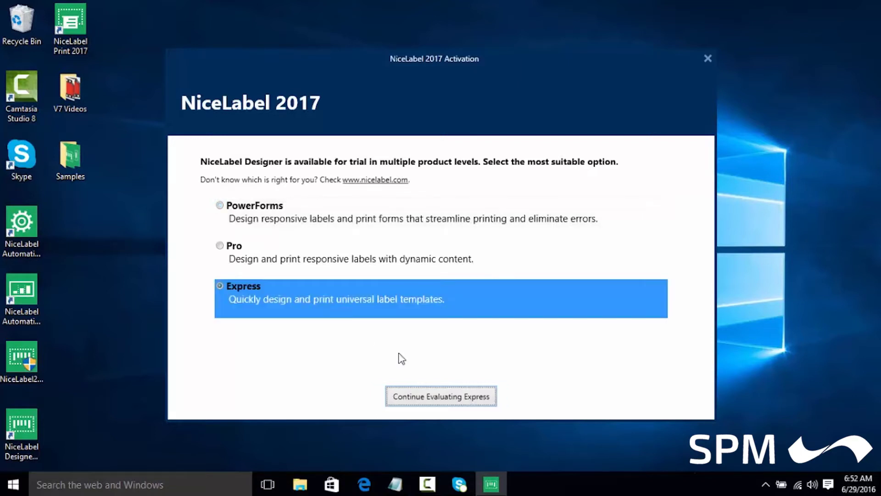
pyautogui.click(400, 390)
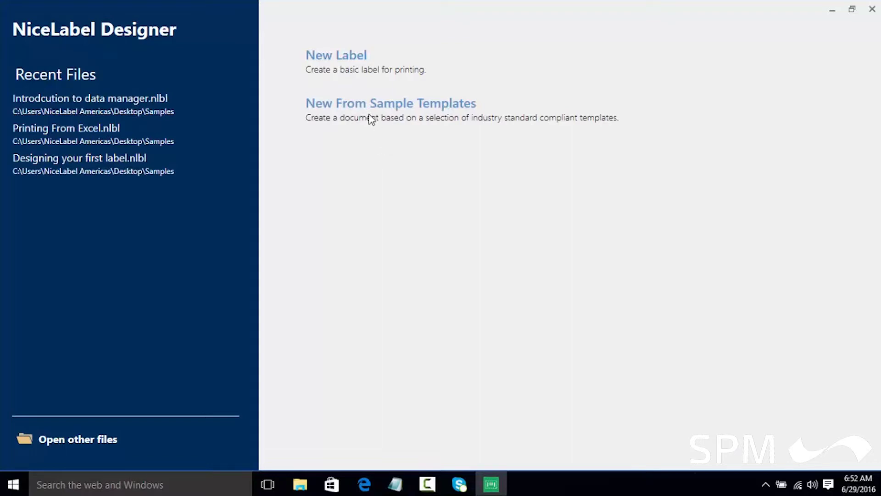
# Create a new blank label, briefly viewing the program options without changes
pyautogui.click(343, 74)
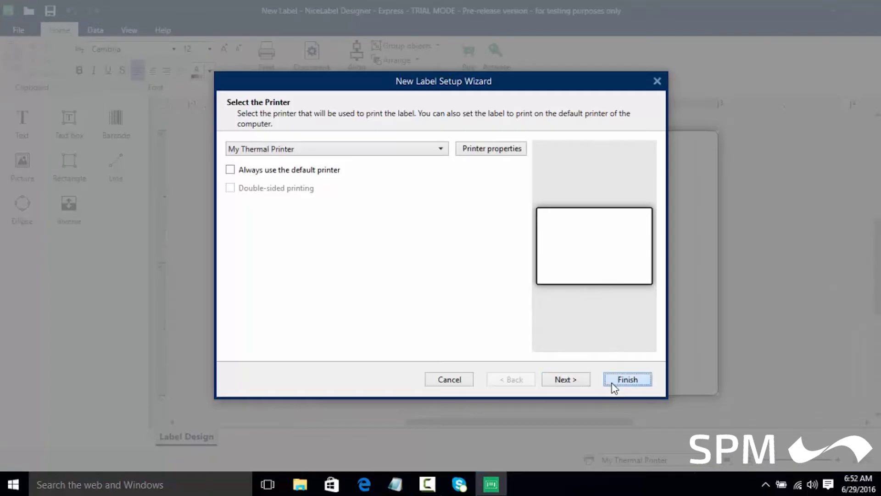
pyautogui.click(627, 380)
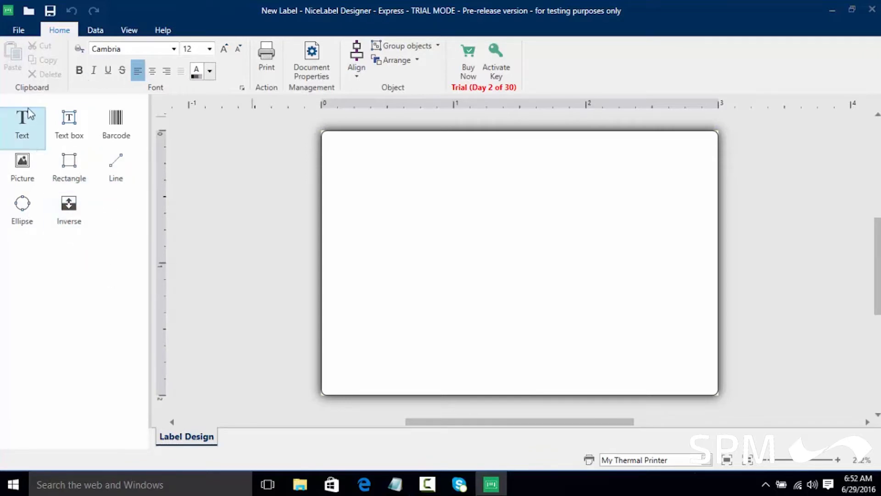
pyautogui.click(17, 33)
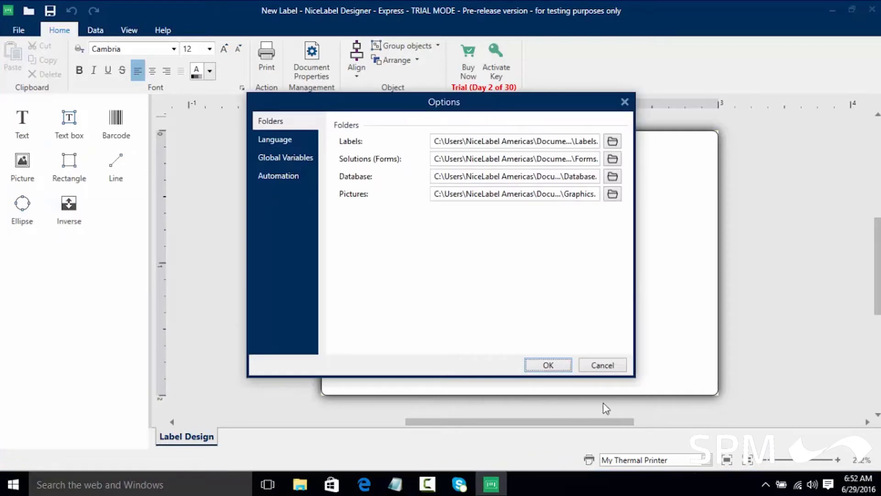
pyautogui.click(585, 369)
# From the File backstage About page, switch the trial product level from Express to Pro
pyautogui.click(19, 30)
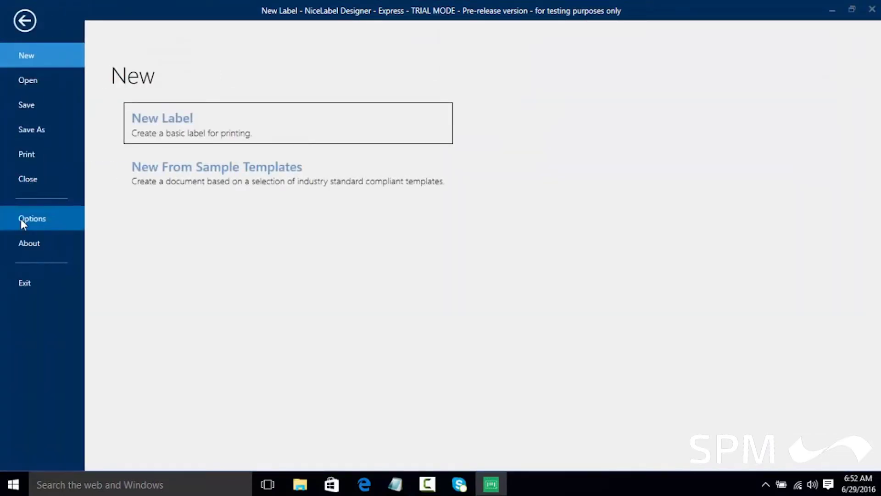
pyautogui.click(29, 242)
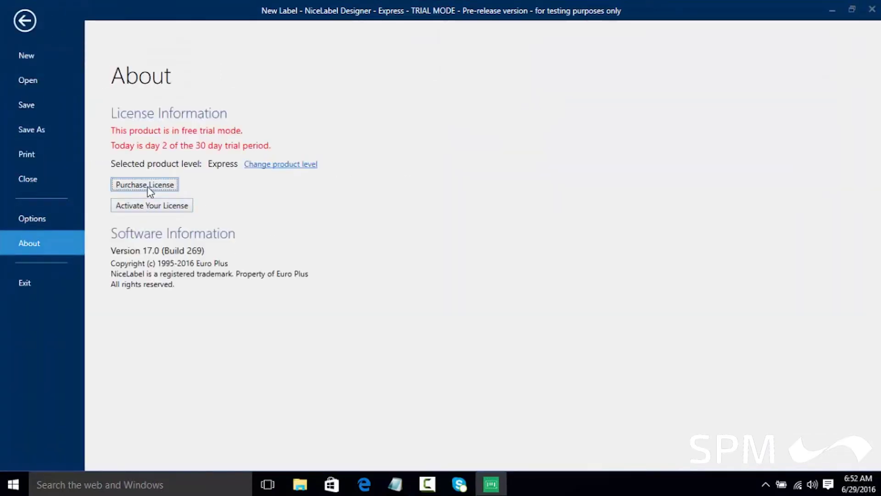
pyautogui.click(290, 168)
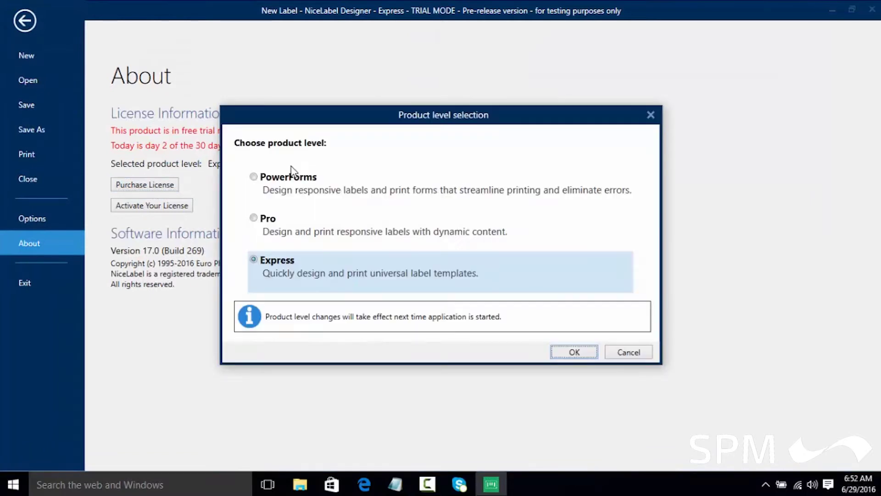
pyautogui.click(268, 220)
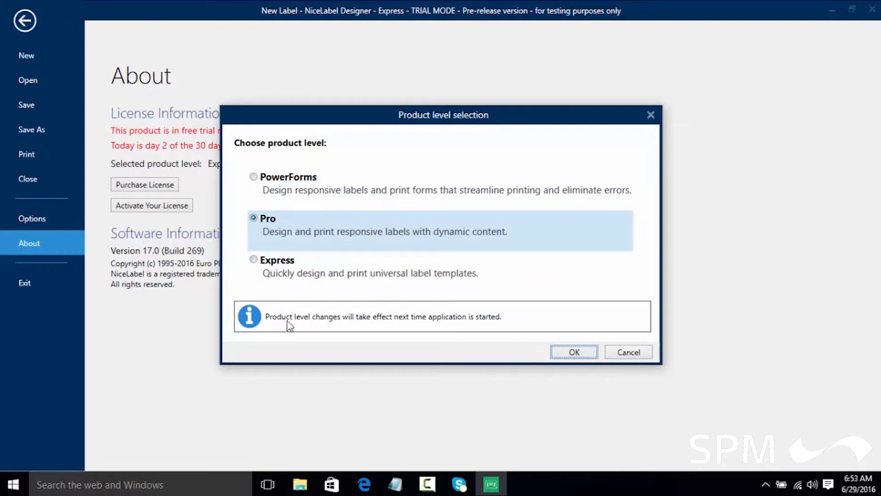
pyautogui.click(572, 354)
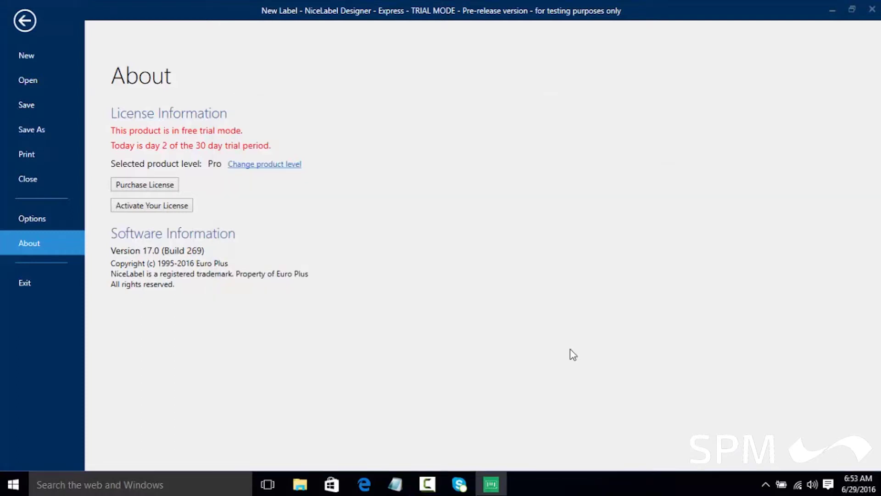
# Relaunch Designer, continue evaluating at Pro level and create a new blank label
pyautogui.click(38, 277)
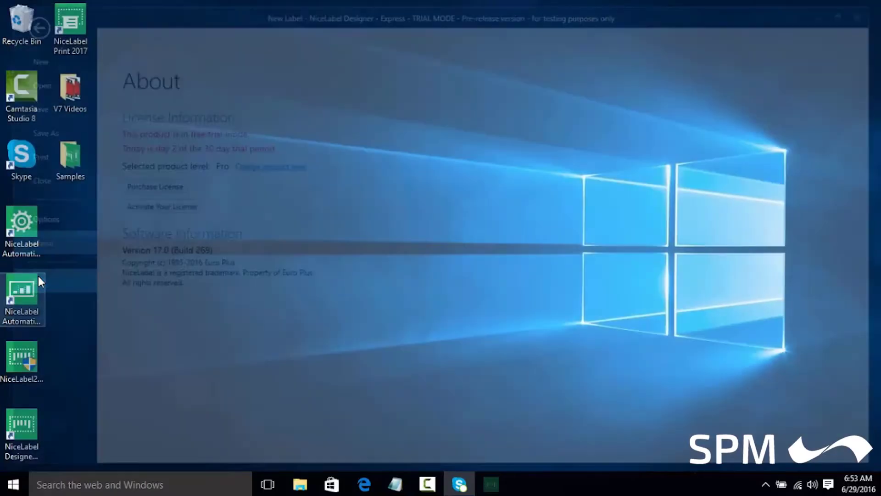
pyautogui.doubleClick(19, 423)
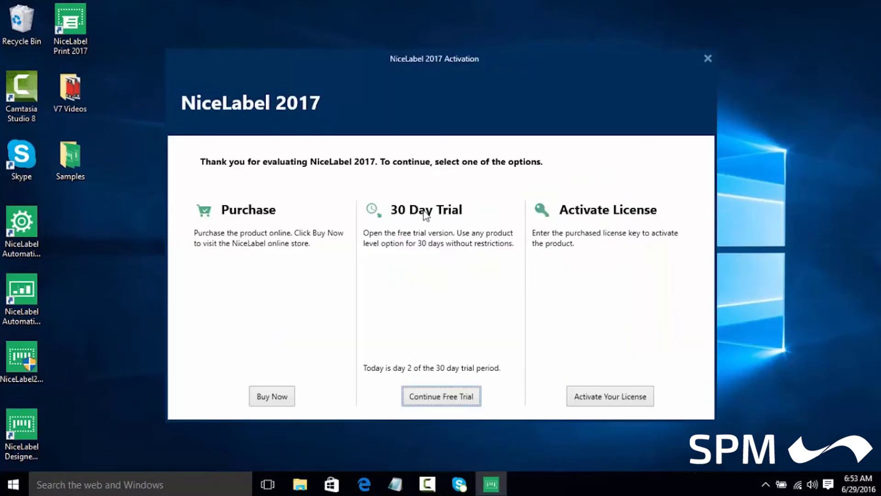
pyautogui.click(421, 394)
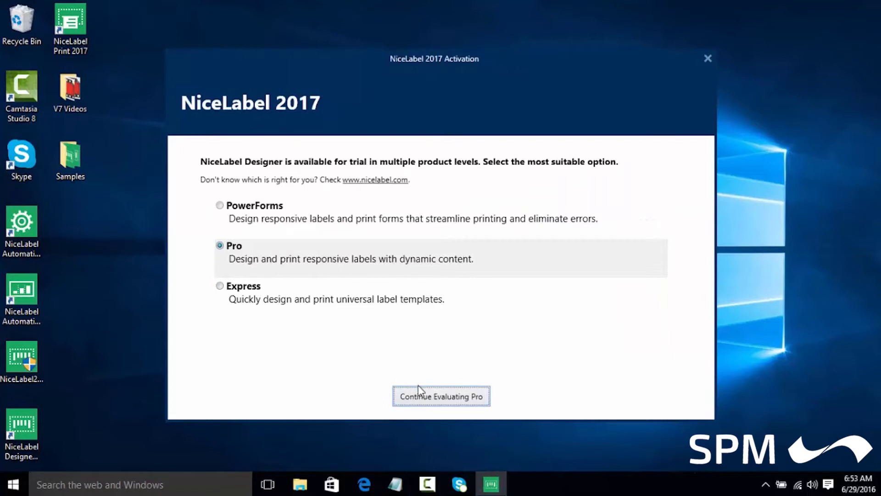
pyautogui.click(417, 398)
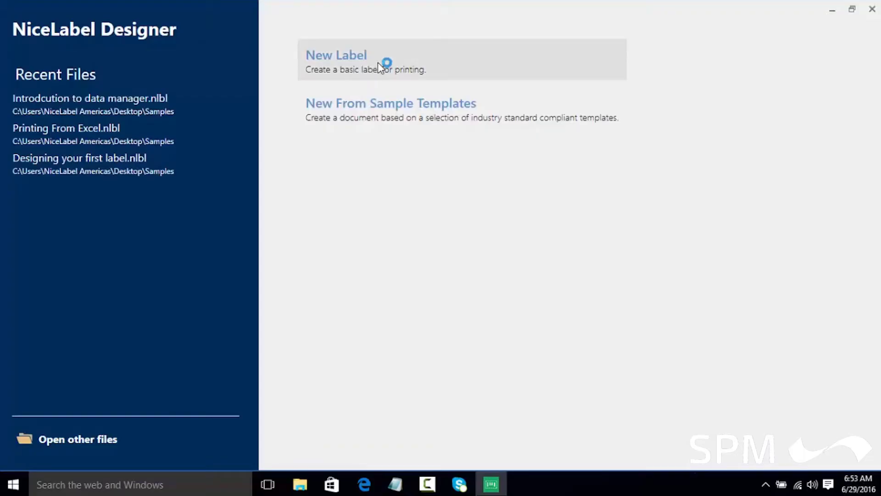
pyautogui.click(378, 62)
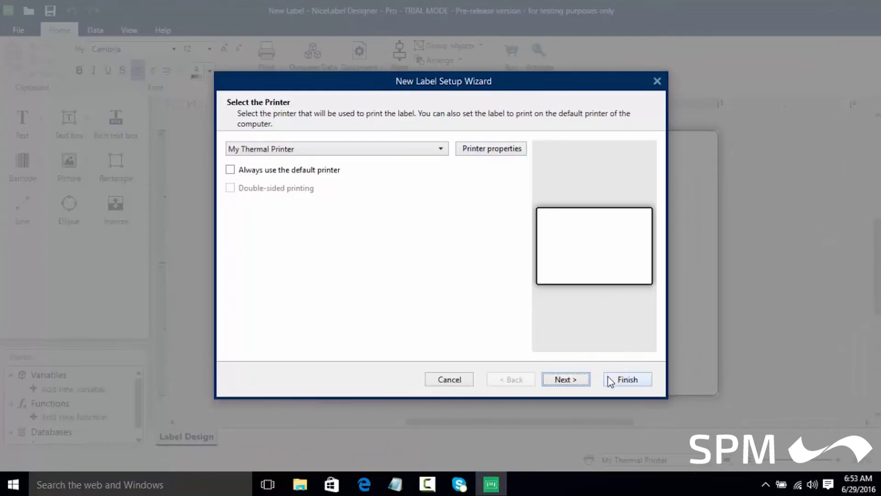
pyautogui.click(623, 379)
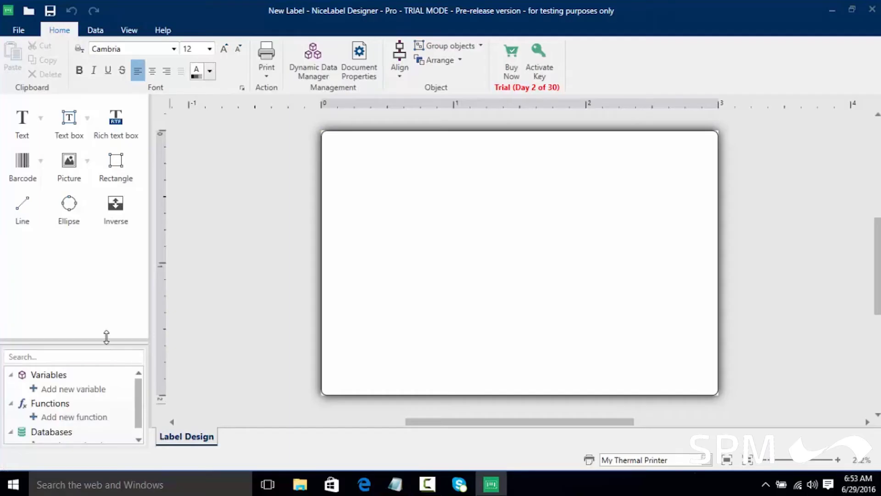
pyautogui.moveTo(107, 336); pyautogui.dragTo(101, 304)
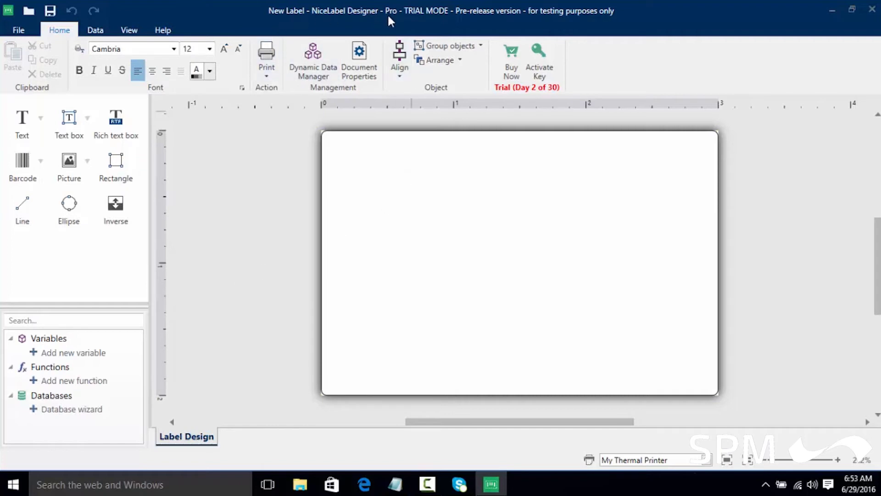
# From the backstage license page, change the trial product level to PowerForms
pyautogui.click(21, 30)
pyautogui.click(43, 287)
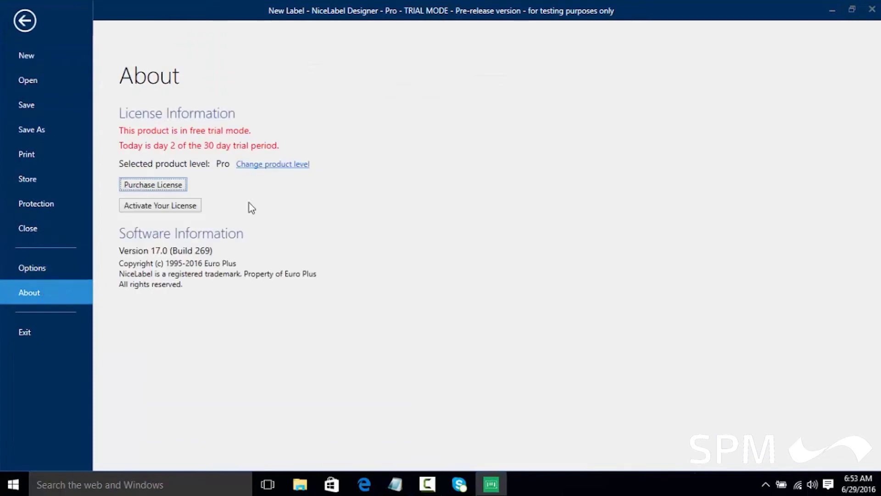
pyautogui.click(271, 169)
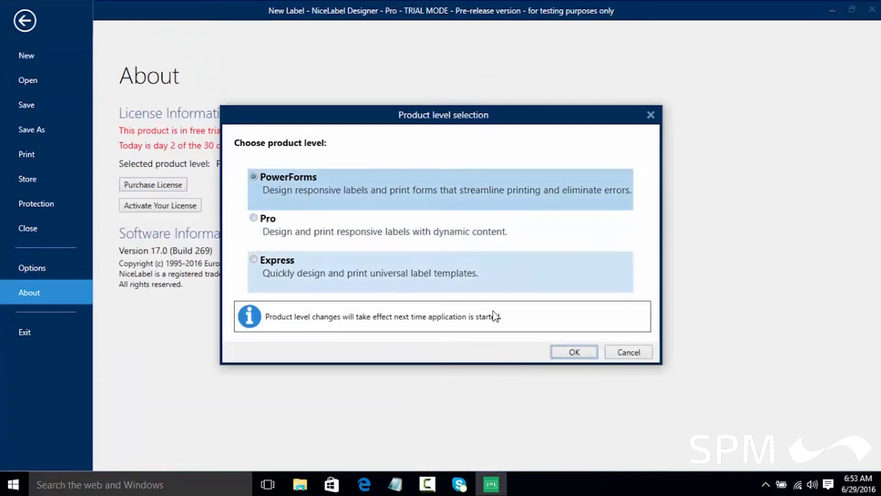
pyautogui.click(583, 352)
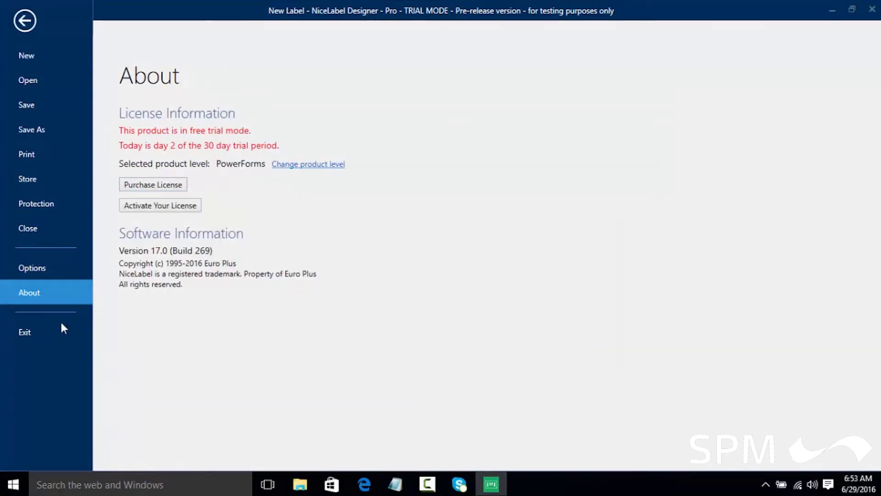
# Quit and relaunch Designer, continue evaluating at PowerForms level and create a new blank label
pyautogui.click(40, 335)
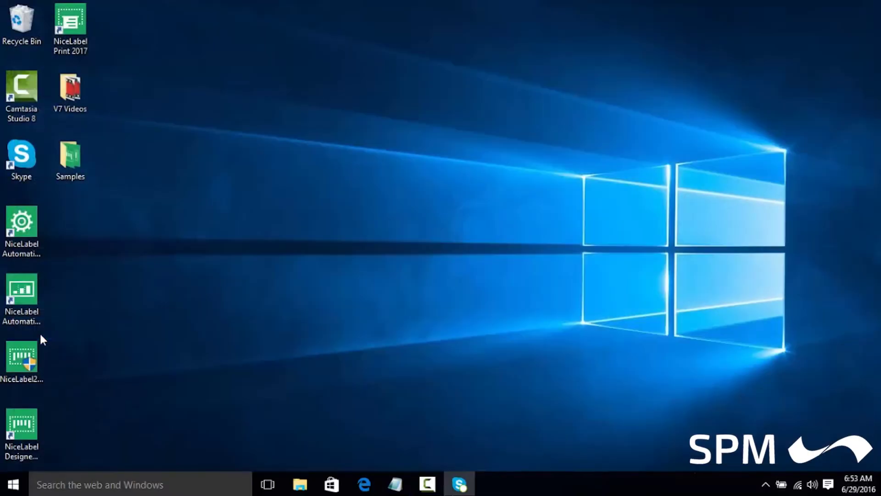
pyautogui.doubleClick(39, 424)
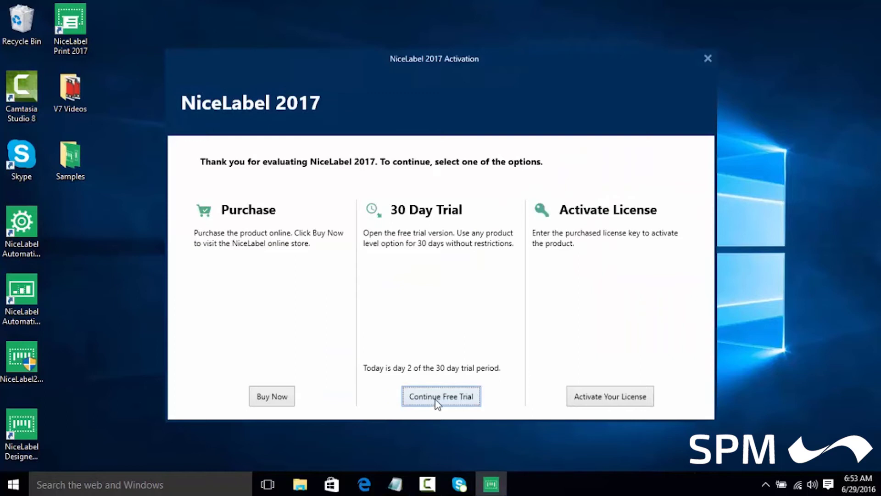
pyautogui.click(437, 403)
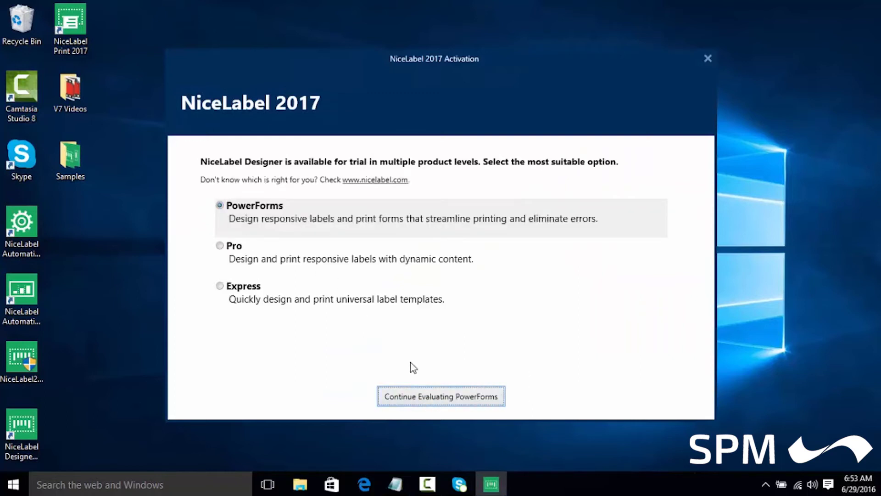
pyautogui.click(414, 396)
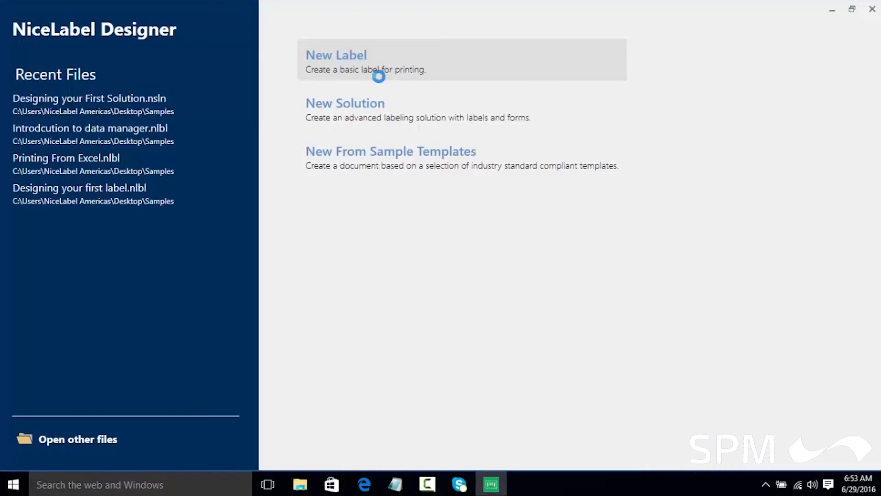
pyautogui.click(379, 76)
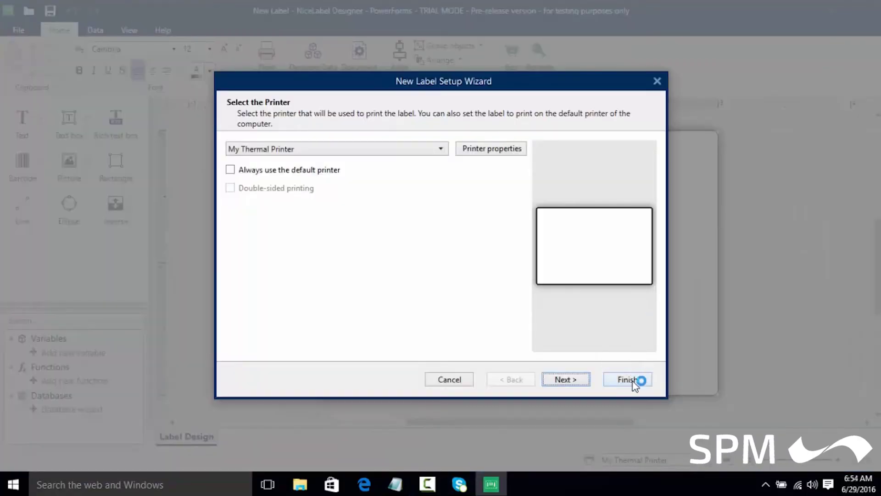
pyautogui.click(635, 379)
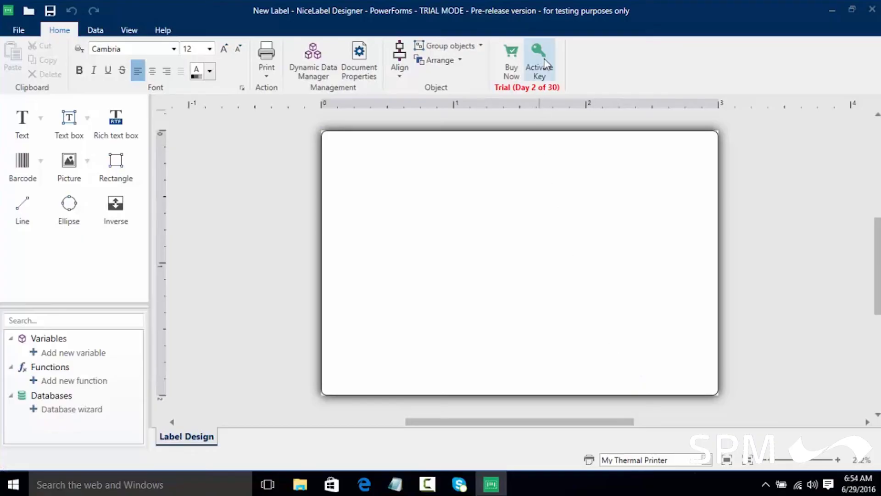
# Start key activation and copy the last product key from PFDesktop.txt in Notepad
pyautogui.click(541, 62)
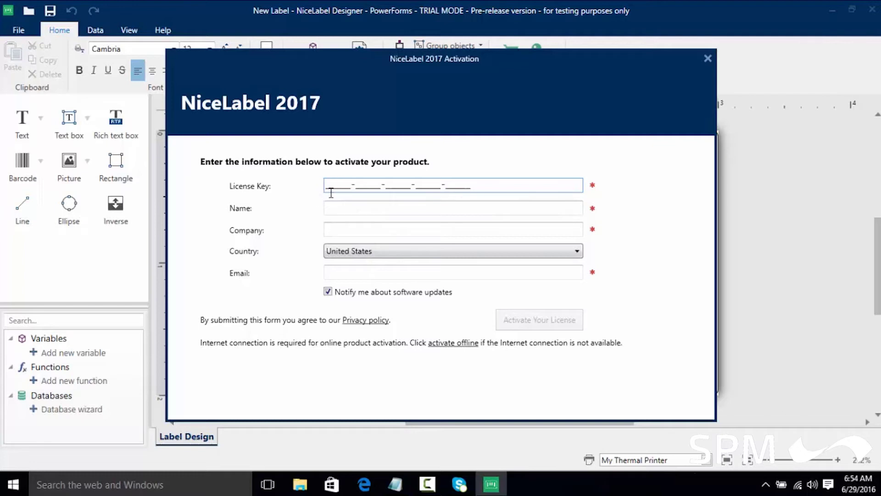
pyautogui.click(396, 483)
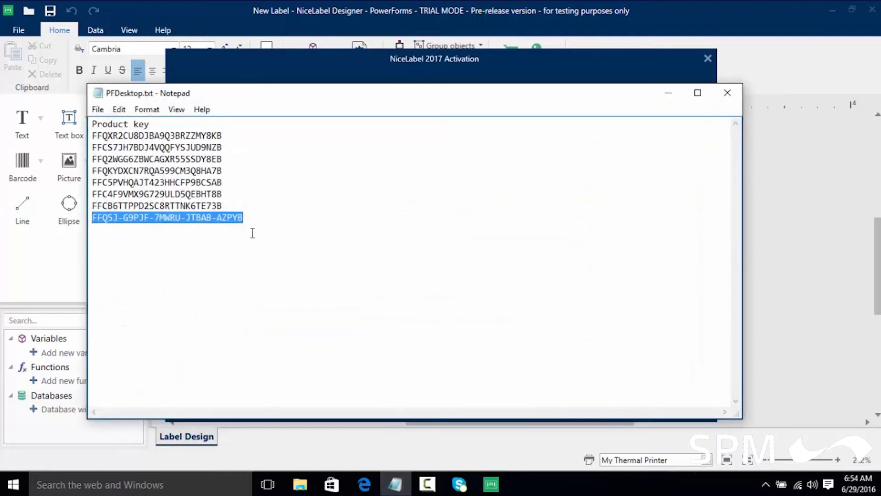
pyautogui.rightClick(240, 219)
pyautogui.click(270, 261)
# Minimize Notepad and paste the copied key into the License Key field
pyautogui.click(667, 94)
pyautogui.click(400, 183)
pyautogui.hotkey('ctrl', 'v')
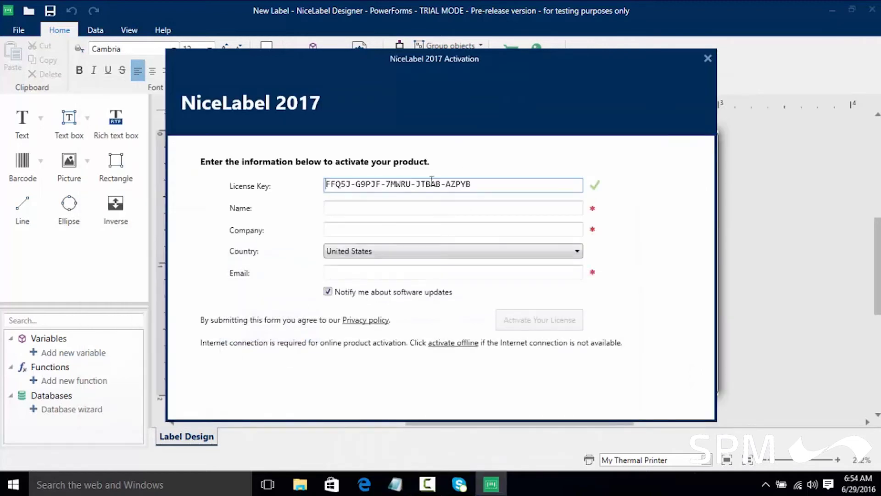
# Enter the owner name and company NA, then switch to offline activation
pyautogui.click(479, 211)
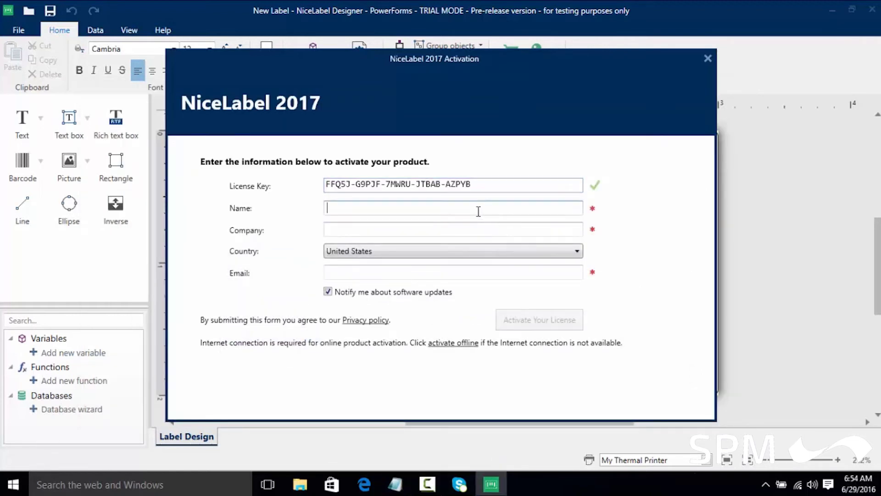
pyautogui.write('Kyler')
pyautogui.press('Tab')
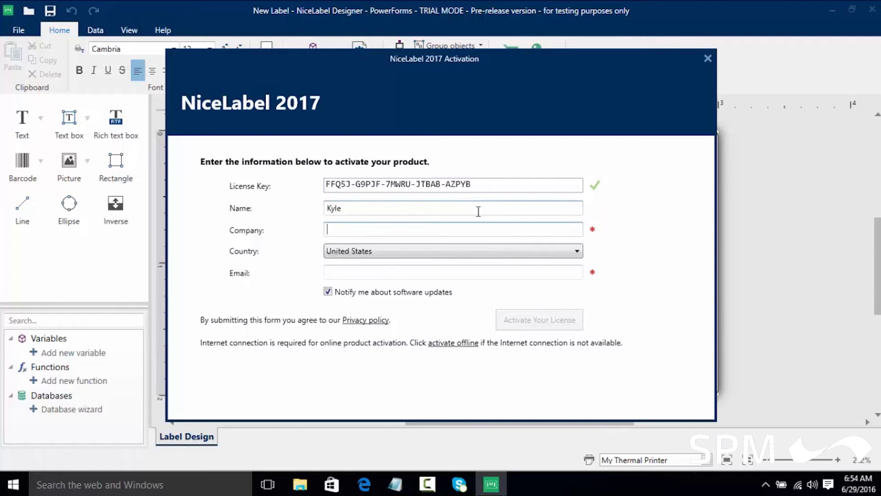
pyautogui.write('AS')
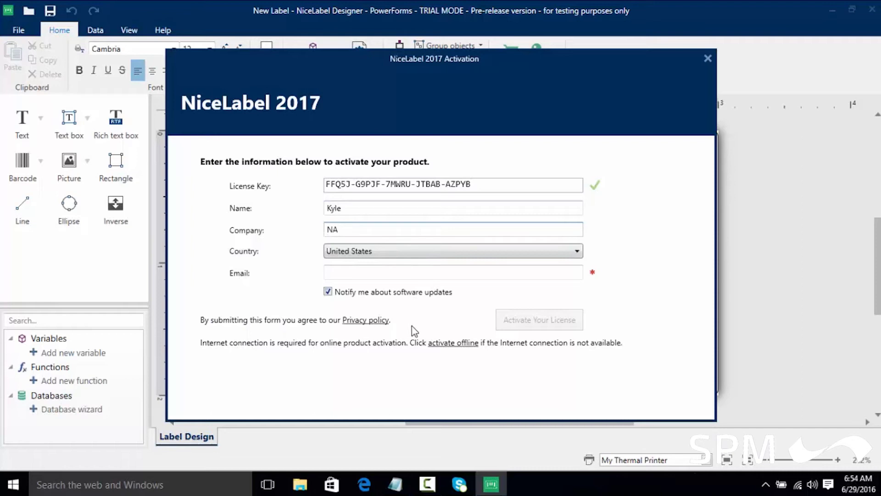
pyautogui.click(456, 343)
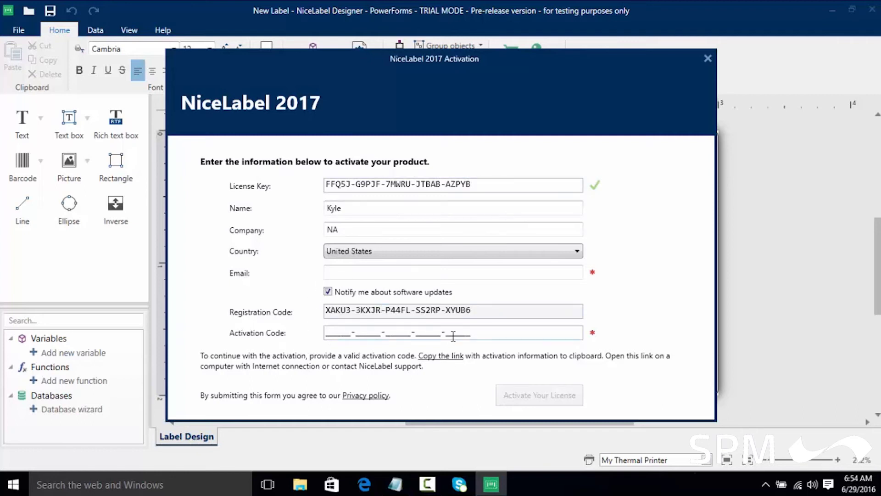
# Discard the offline form, reopen a blank activation form and paste the product key
pyautogui.click(709, 58)
pyautogui.click(539, 63)
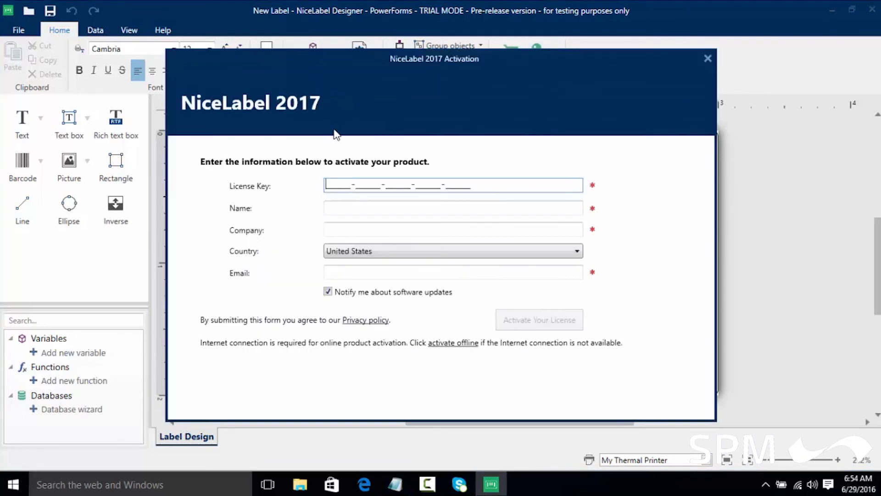
pyautogui.hotkey('ctrl', 'v')
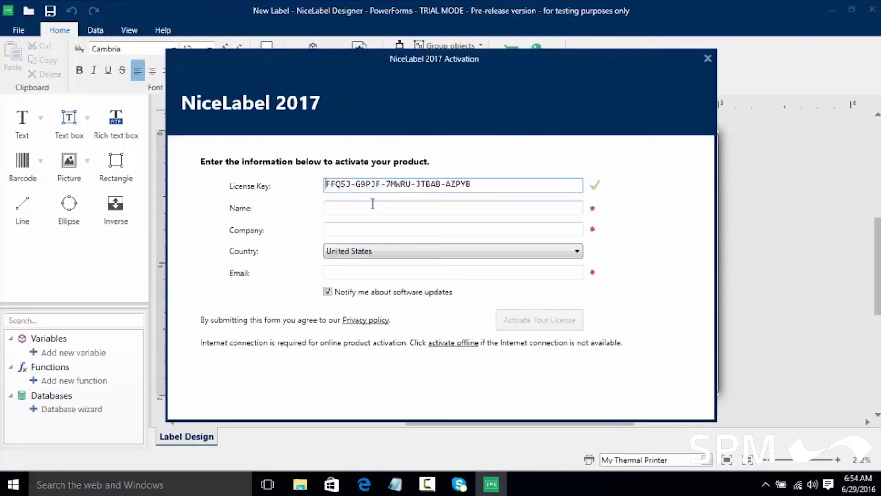
# Fill in name Kyle, company NLA and email, then activate the PowerForms license online
pyautogui.click(373, 204)
pyautogui.write('yler')
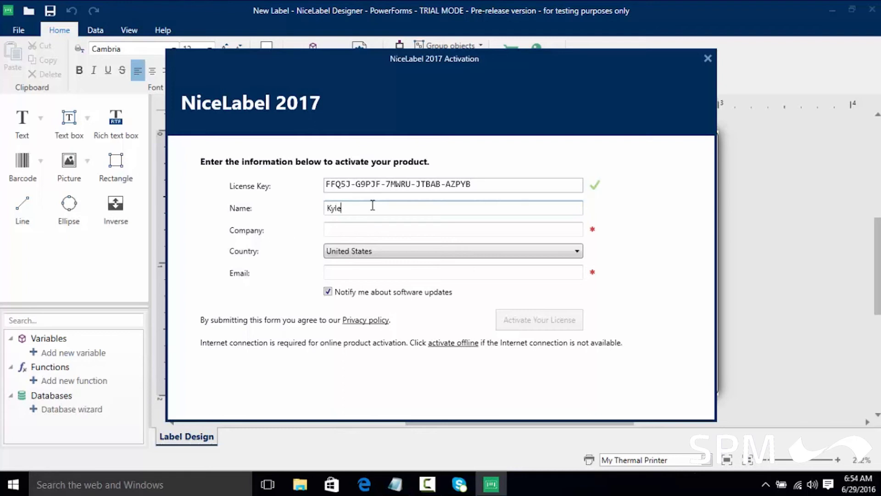
pyautogui.press('Tab')
pyautogui.write('NLA')
pyautogui.press('Tab')
pyautogui.press('Tab')
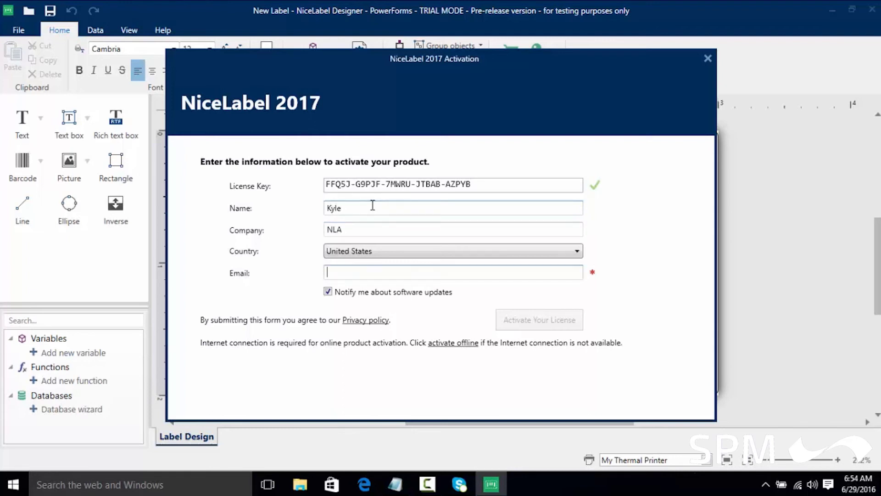
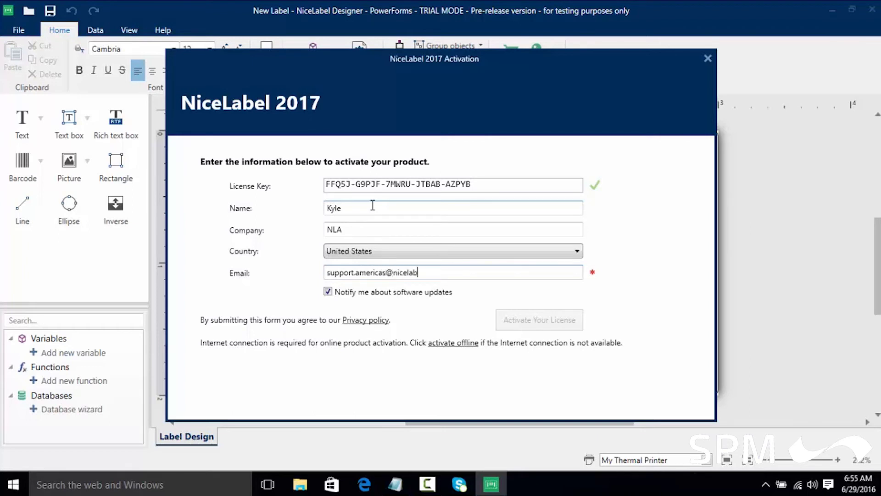
pyautogui.click(547, 324)
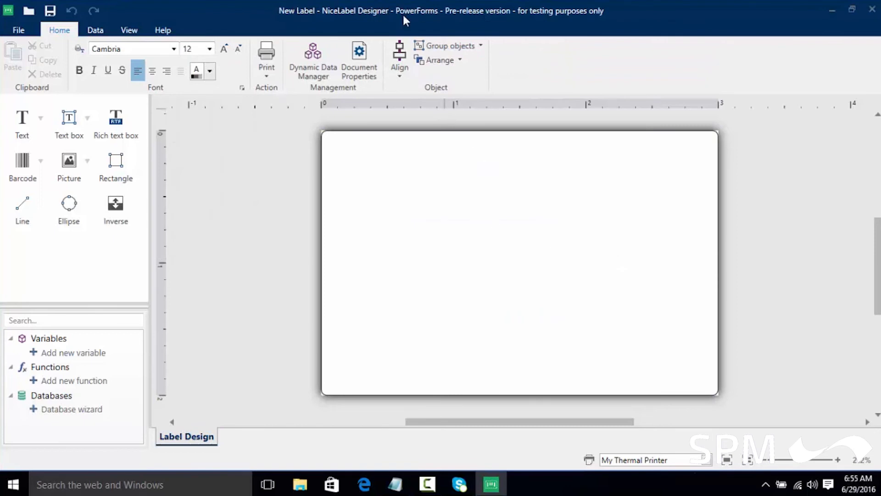
# On the backstage About page, change the activated license's selected product level to Pro
pyautogui.click(21, 31)
pyautogui.click(29, 319)
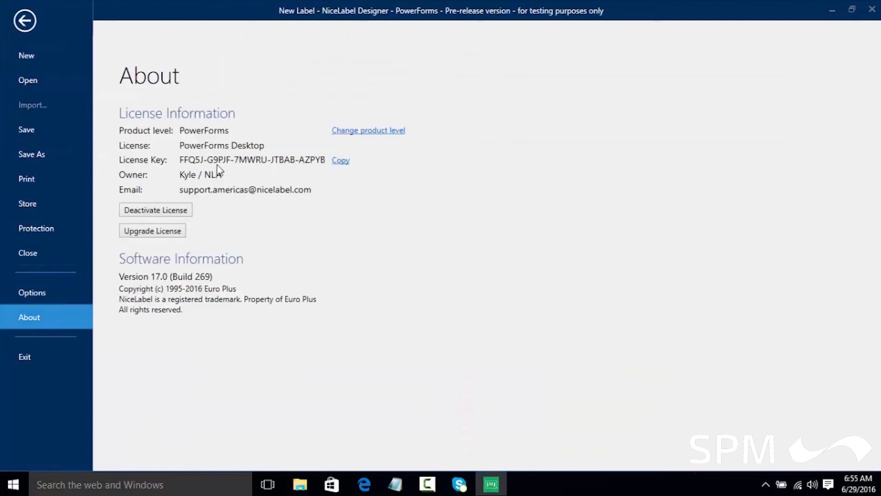
pyautogui.click(349, 132)
pyautogui.click(341, 218)
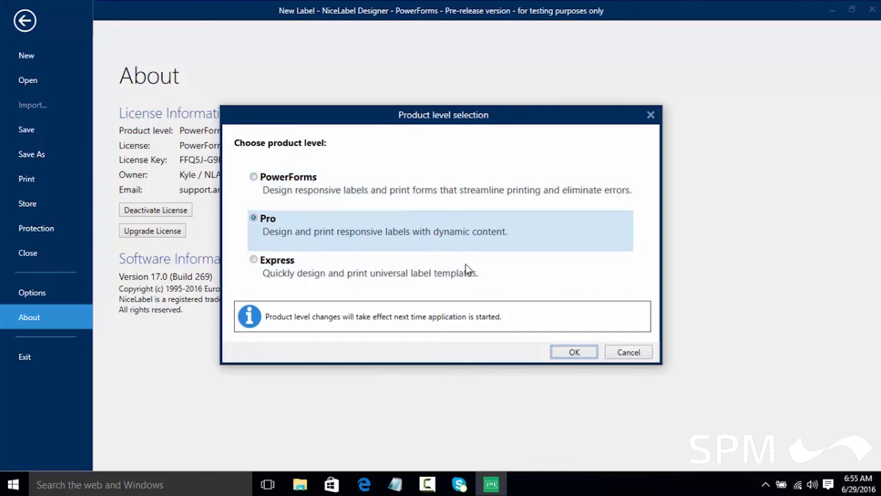
pyautogui.click(574, 353)
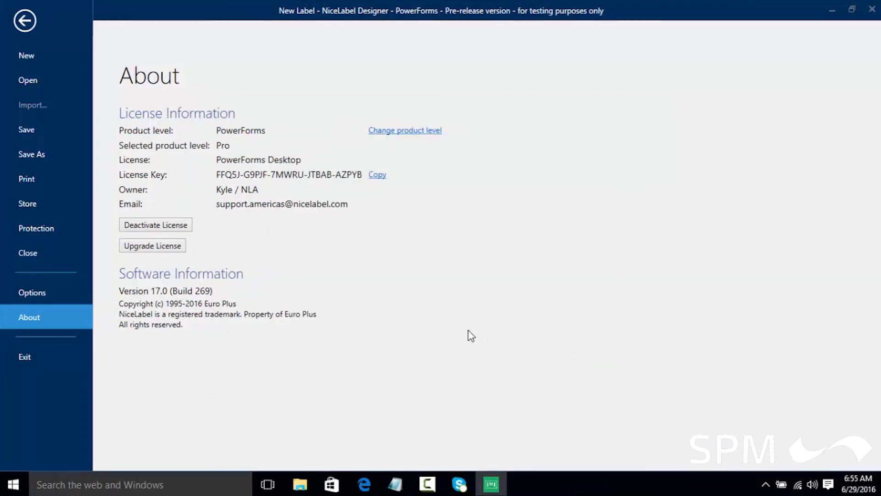